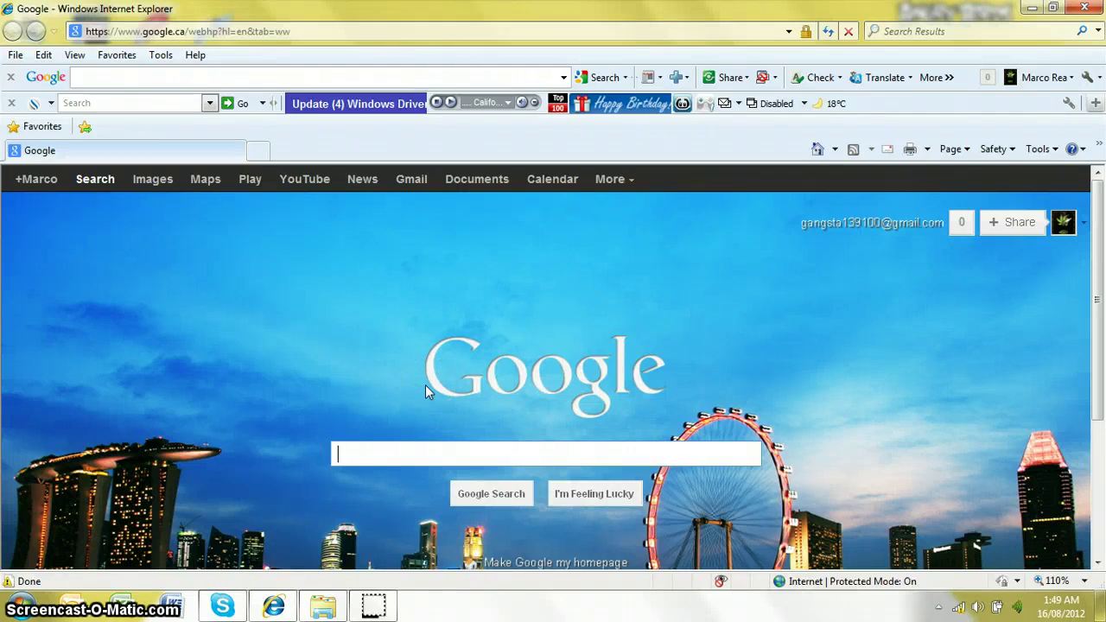
- Open the homepage background-image picker from the footer's Change background image link
{"action": "left_click", "coordinate": [449, 363]}
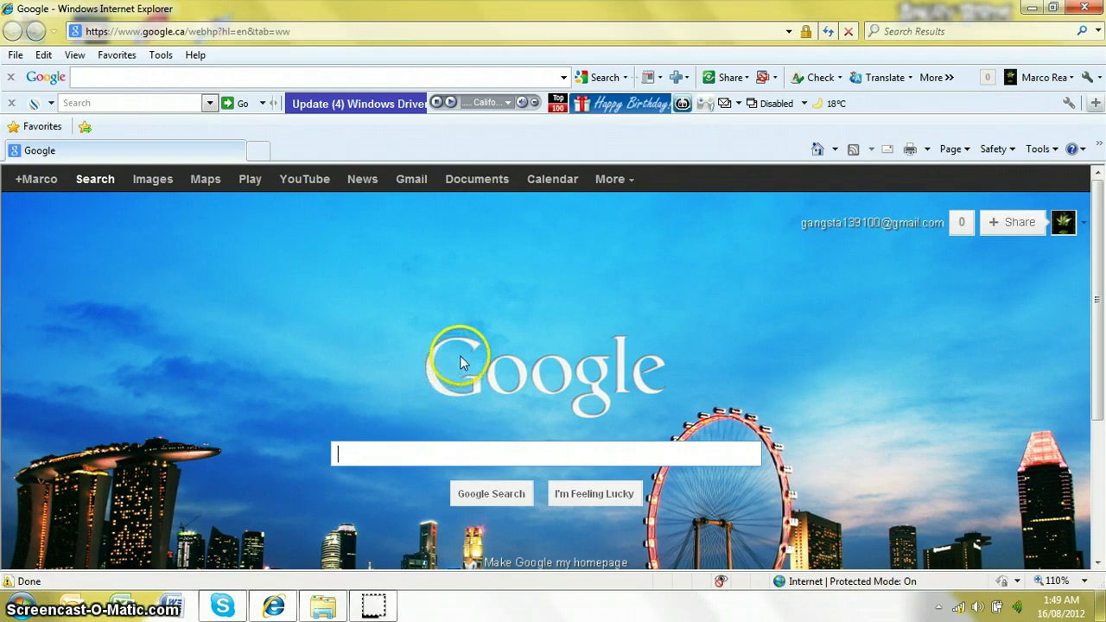
{"action": "scroll", "coordinate": [385, 357], "scroll_direction": "down", "scroll_amount": 1}
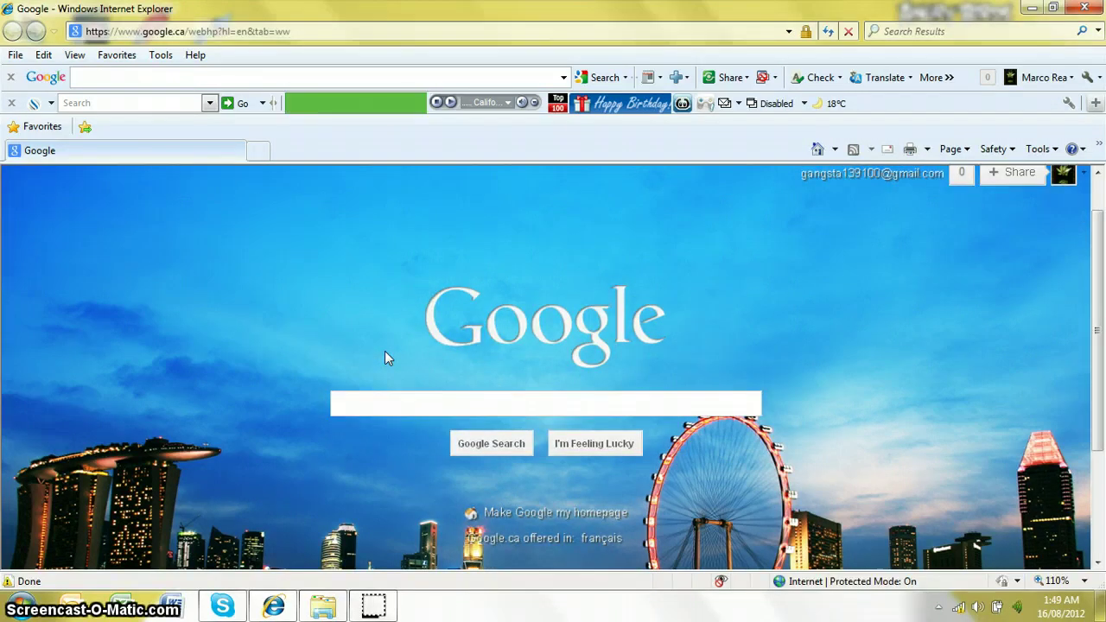
{"action": "left_click", "coordinate": [471, 291]}
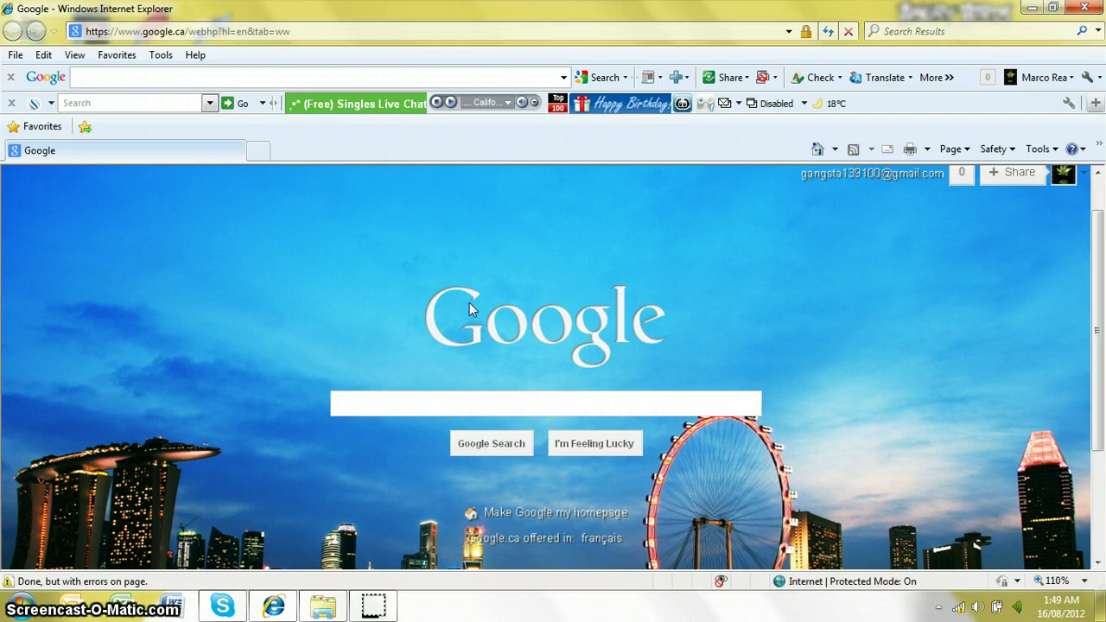
{"action": "left_click_drag", "start_coordinate": [1098, 279], "coordinate": [1099, 368]}
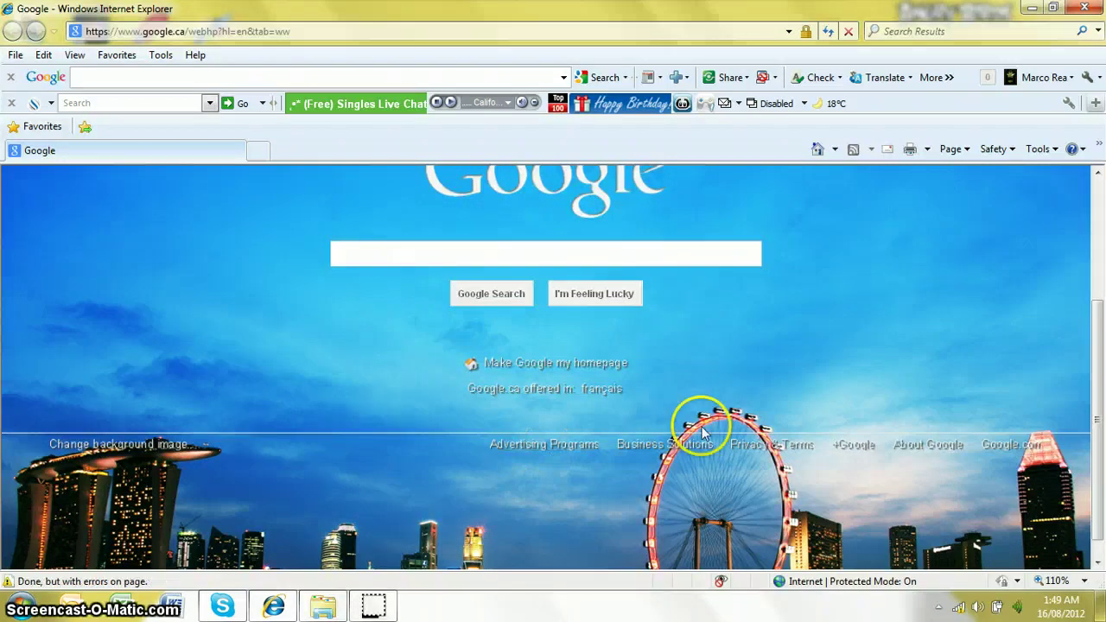
{"action": "left_click", "coordinate": [147, 445]}
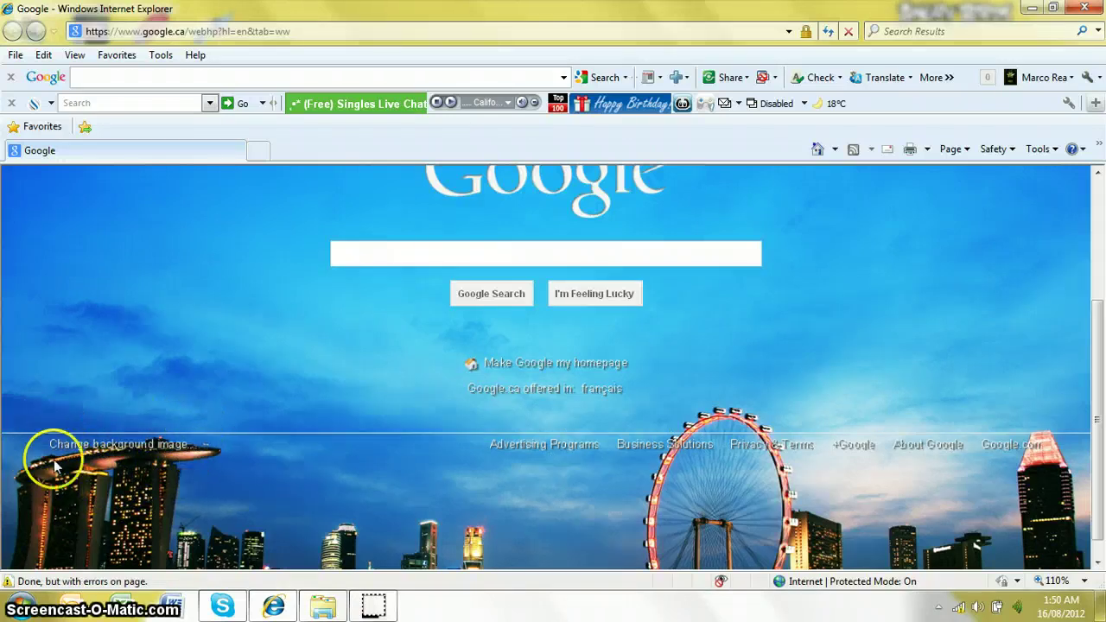
{"action": "left_click", "coordinate": [132, 445]}
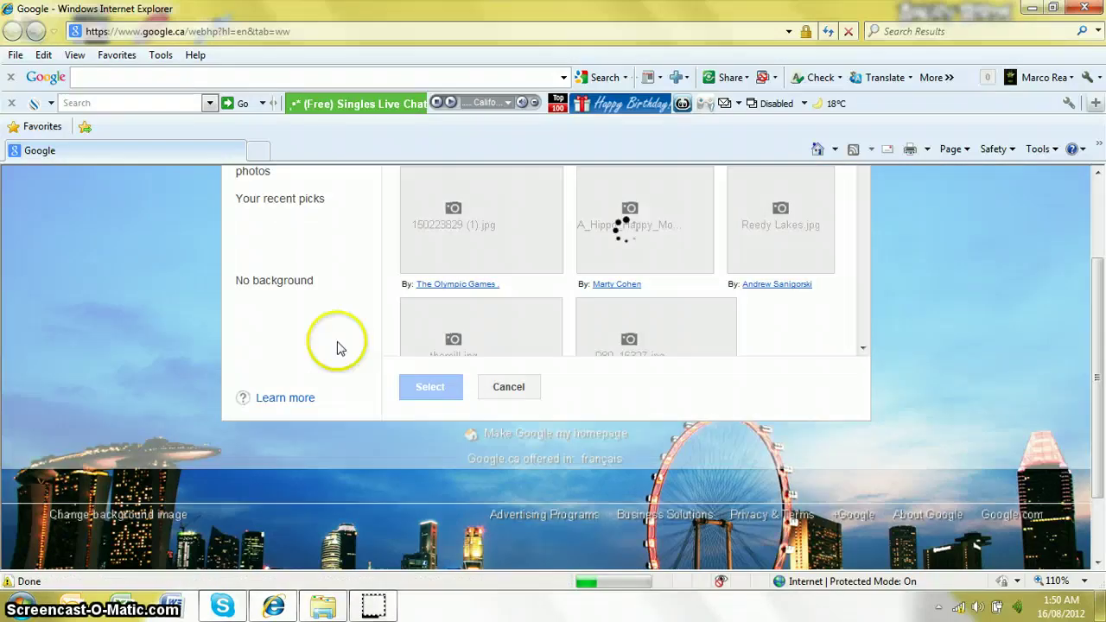
- Browse down the Public gallery thumbnails past cityscapes, wildlife and landscapes
{"action": "left_click_drag", "start_coordinate": [1096, 338], "coordinate": [1096, 286]}
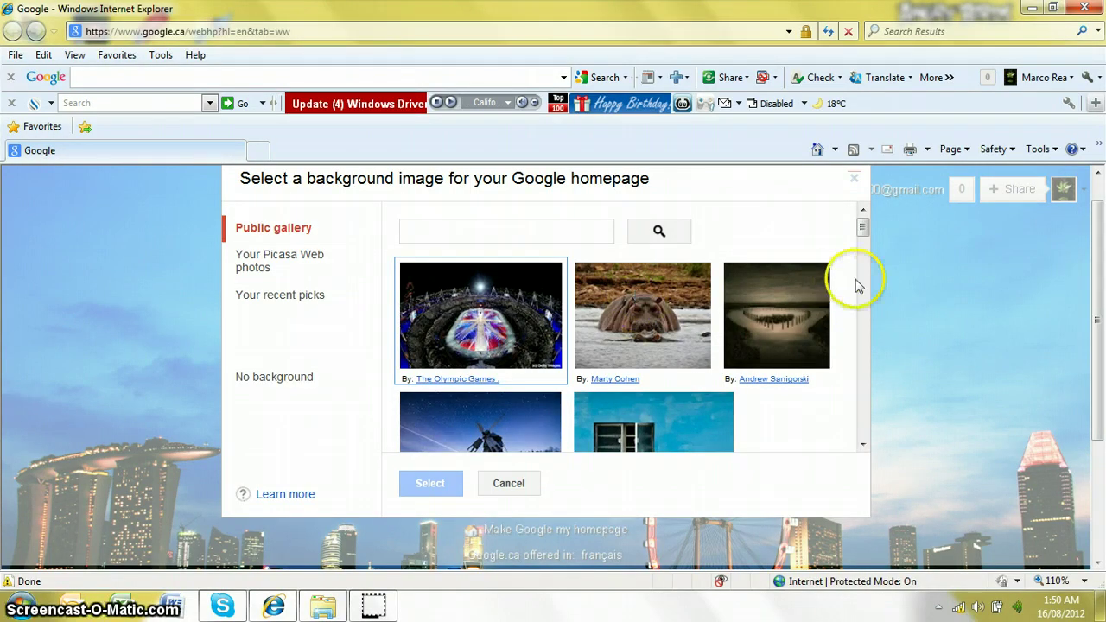
{"action": "left_click", "coordinate": [863, 445]}
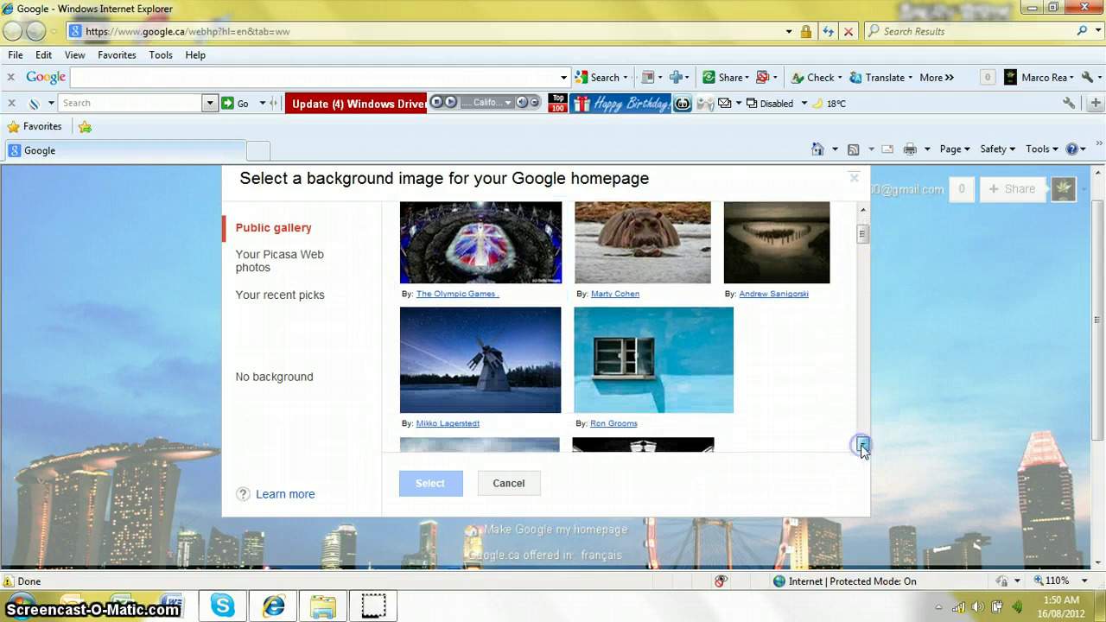
{"action": "left_click", "coordinate": [862, 448]}
{"action": "left_click", "coordinate": [863, 448]}
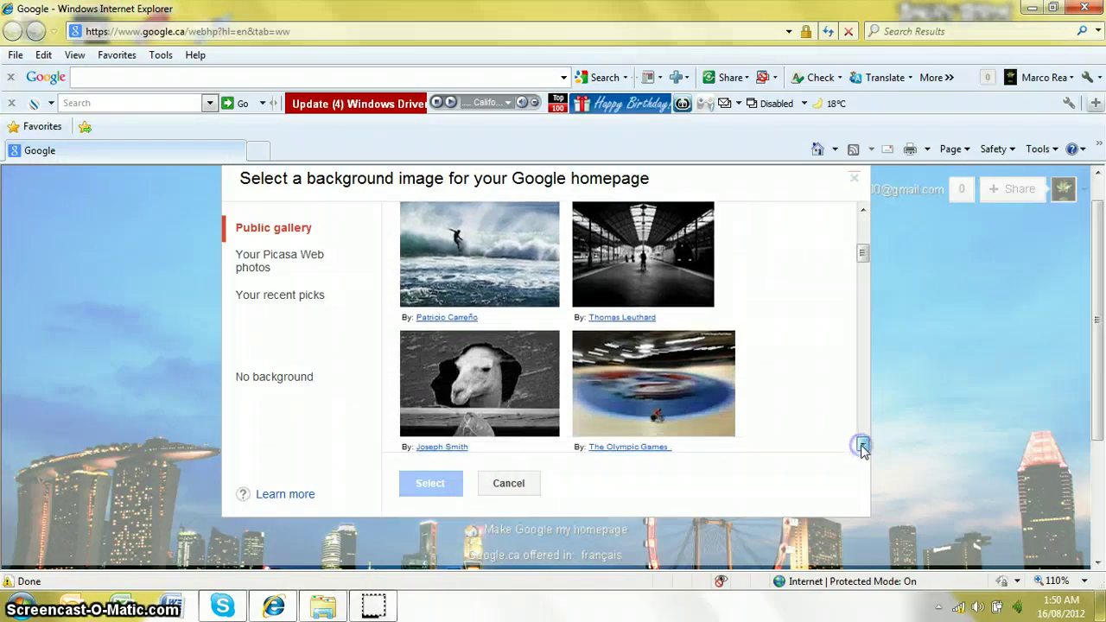
{"action": "left_click", "coordinate": [862, 448]}
{"action": "left_click", "coordinate": [863, 447]}
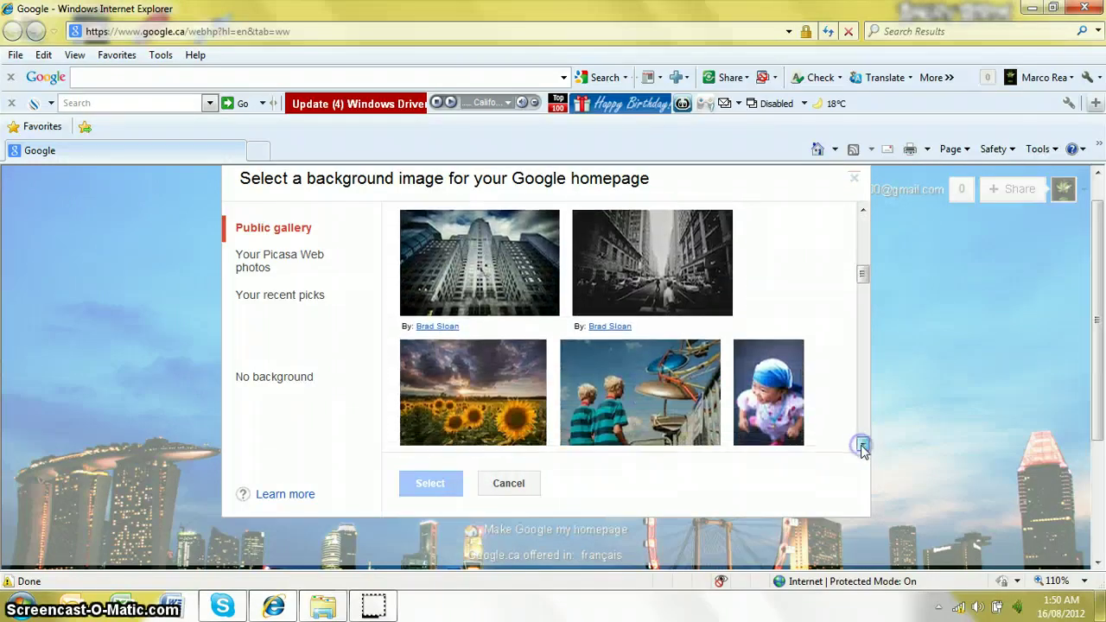
{"action": "left_click", "coordinate": [862, 447]}
{"action": "left_click", "coordinate": [863, 447]}
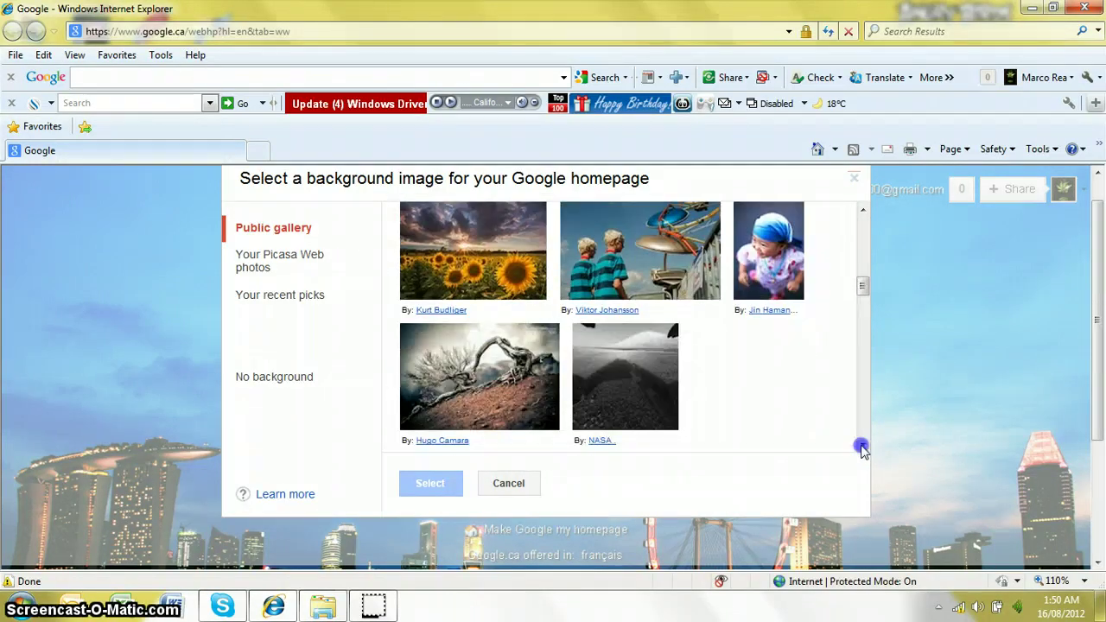
{"action": "left_click", "coordinate": [863, 448]}
{"action": "left_click", "coordinate": [862, 448]}
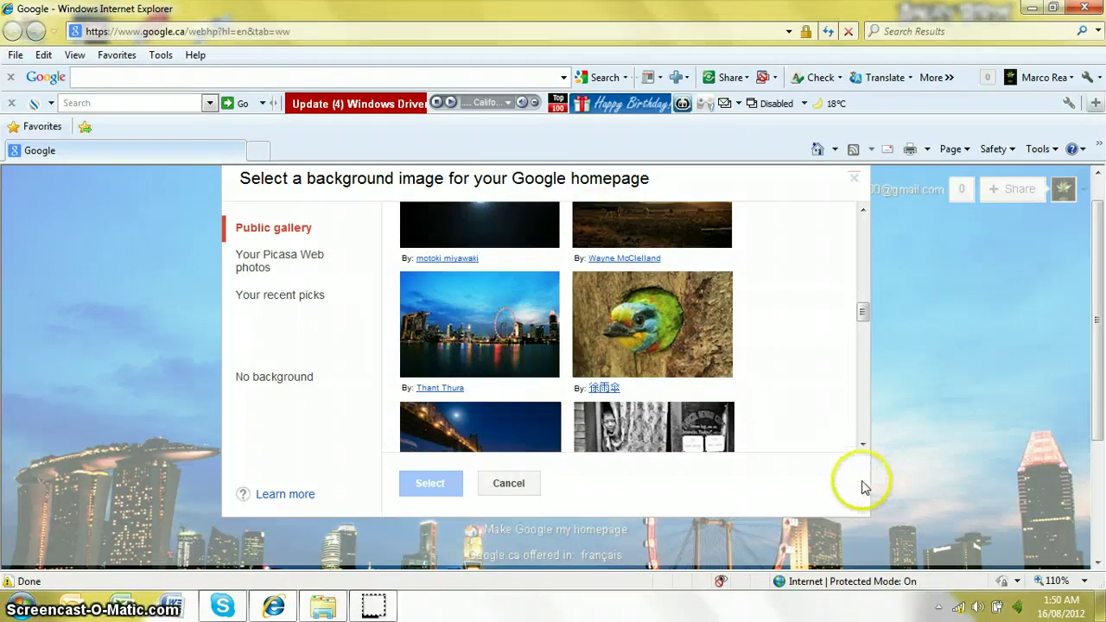
{"action": "left_click", "coordinate": [862, 448]}
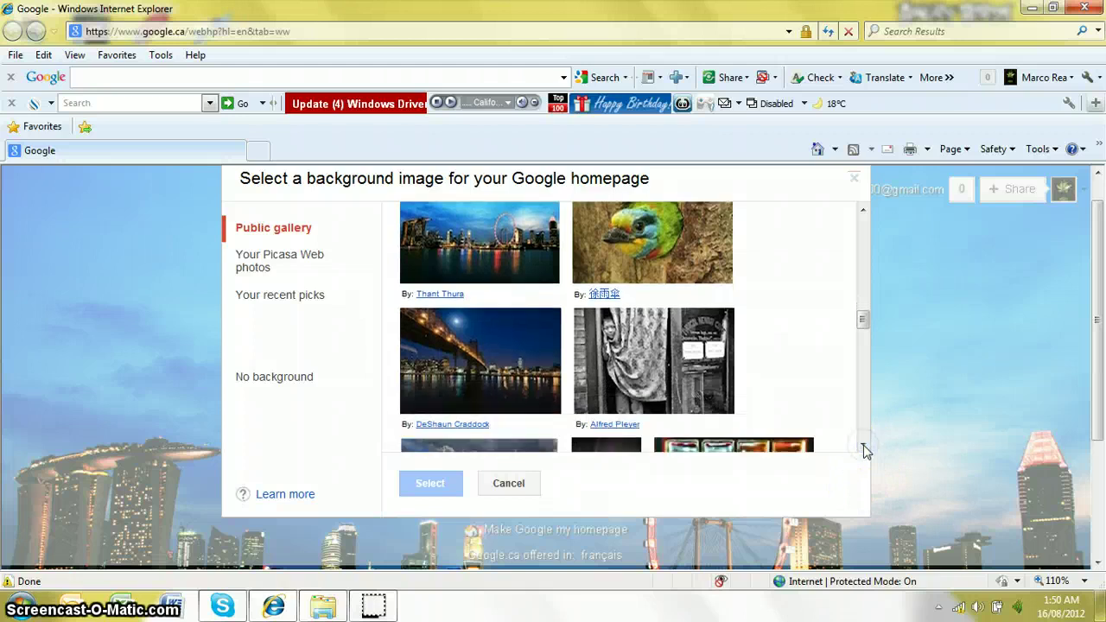
{"action": "left_click", "coordinate": [865, 449]}
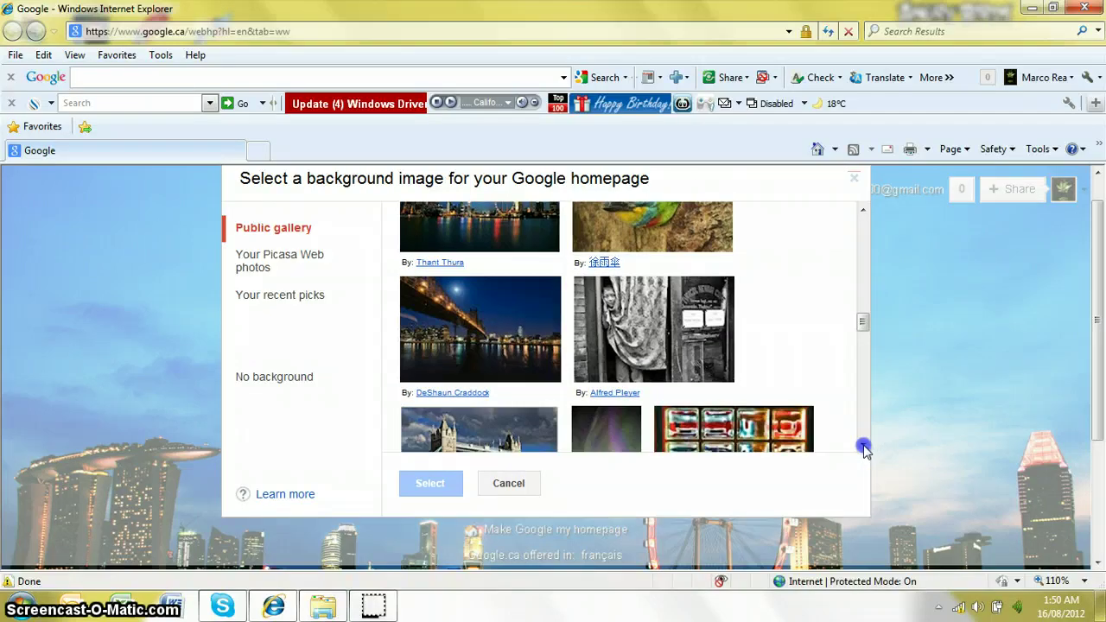
{"action": "left_click", "coordinate": [865, 449]}
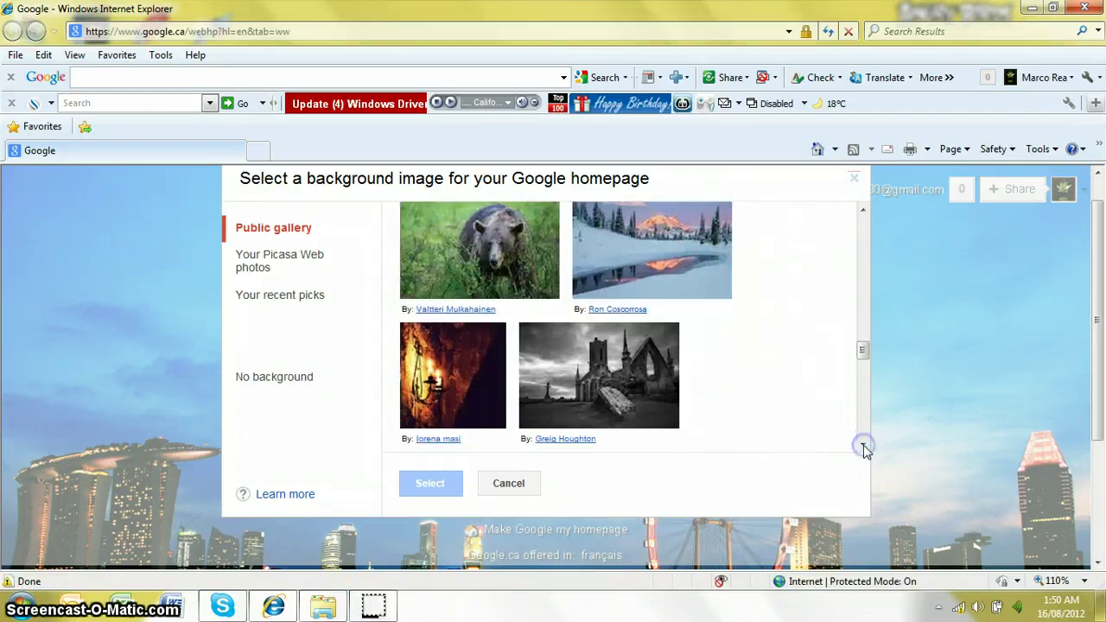
{"action": "left_click", "coordinate": [864, 449]}
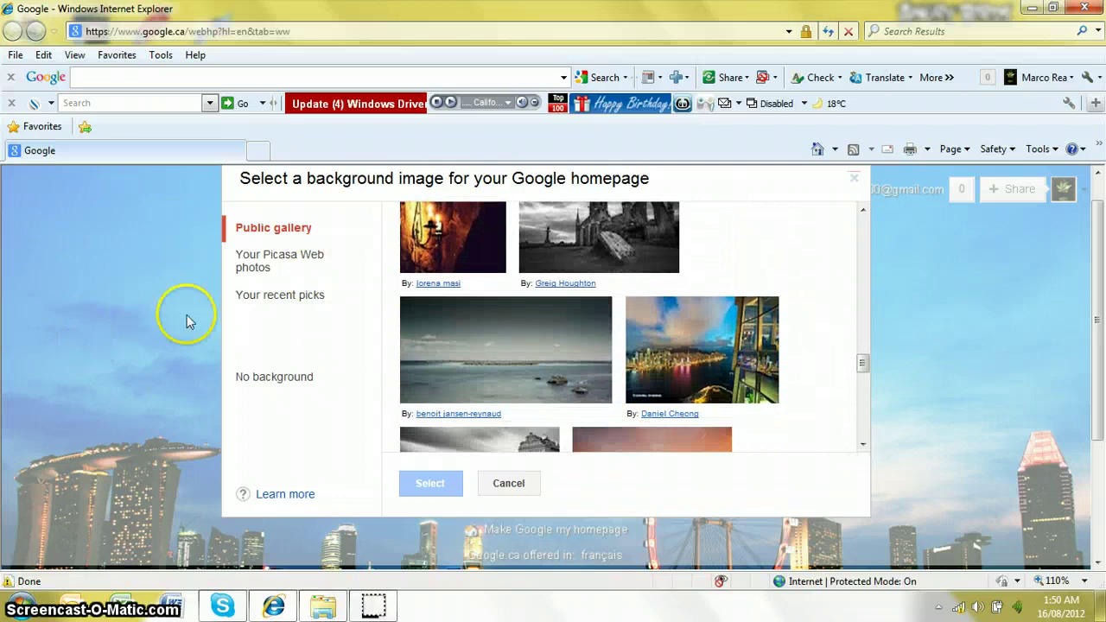
- Show the Picasa Web photo albums, Profile photos and Scrapbook Photos, in the picker
{"action": "left_click", "coordinate": [297, 380]}
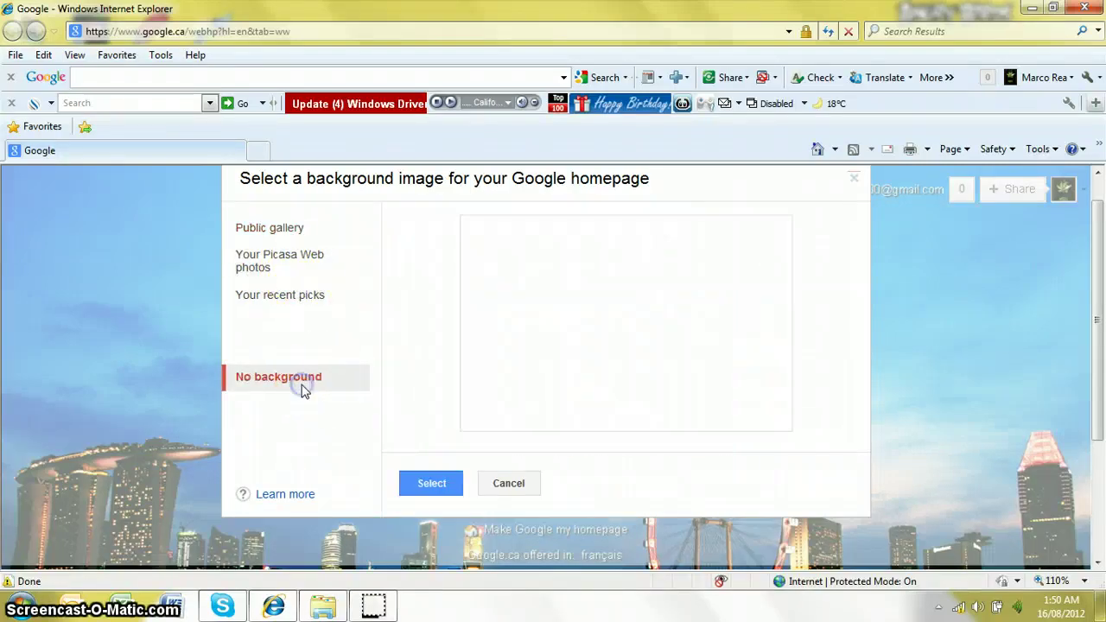
{"action": "left_click", "coordinate": [306, 264]}
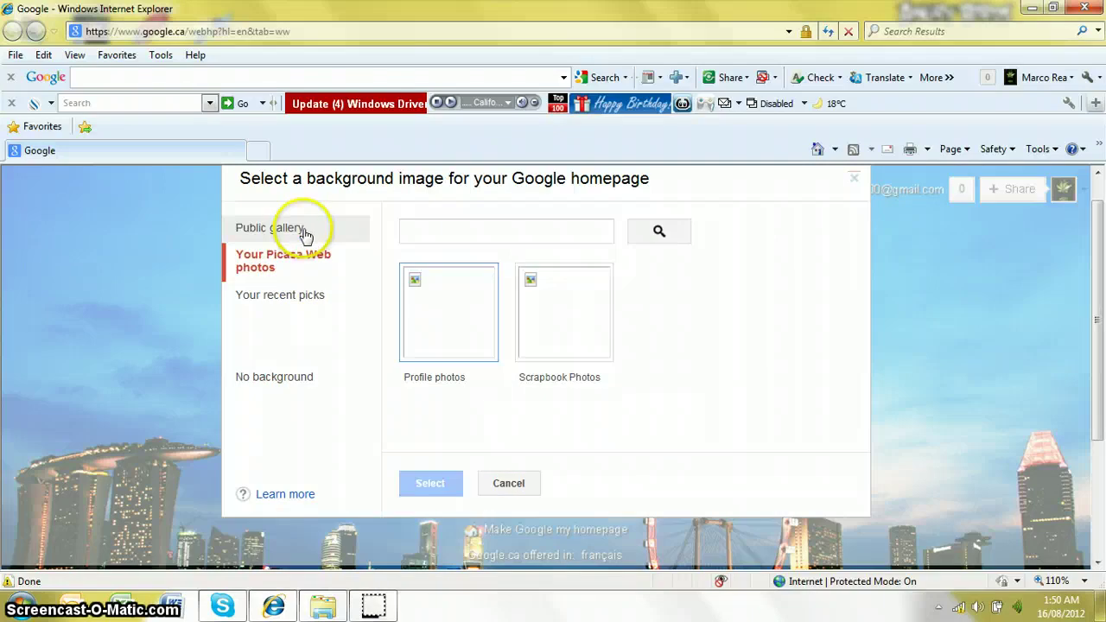
{"action": "left_click", "coordinate": [304, 229]}
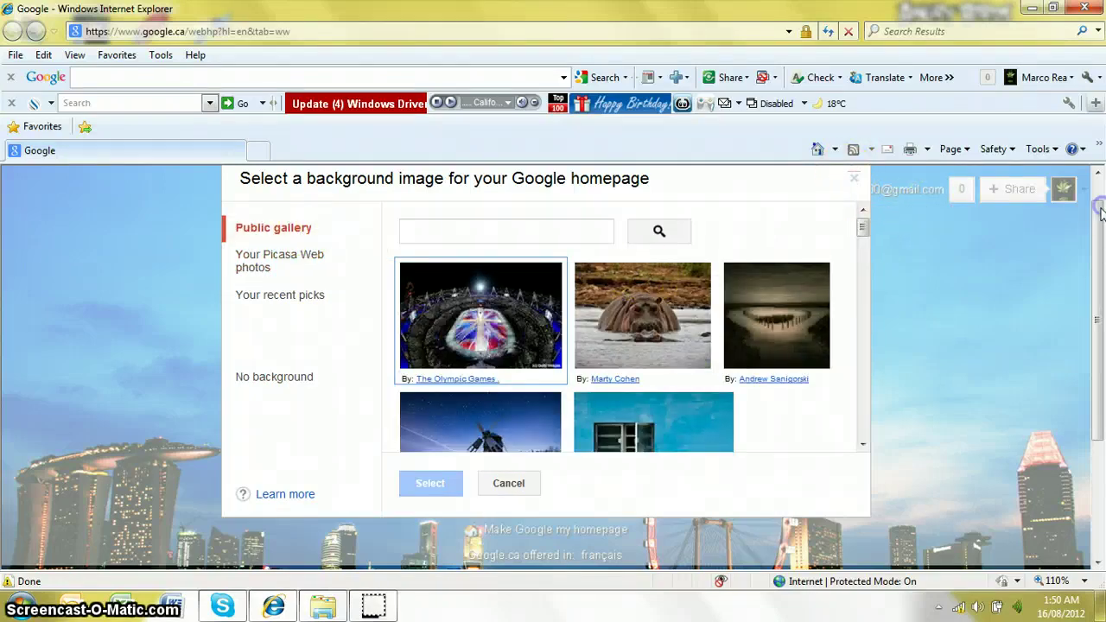
{"action": "left_click", "coordinate": [1072, 148]}
{"action": "left_click", "coordinate": [1091, 237]}
{"action": "left_click_drag", "start_coordinate": [1096, 233], "coordinate": [1093, 175]}
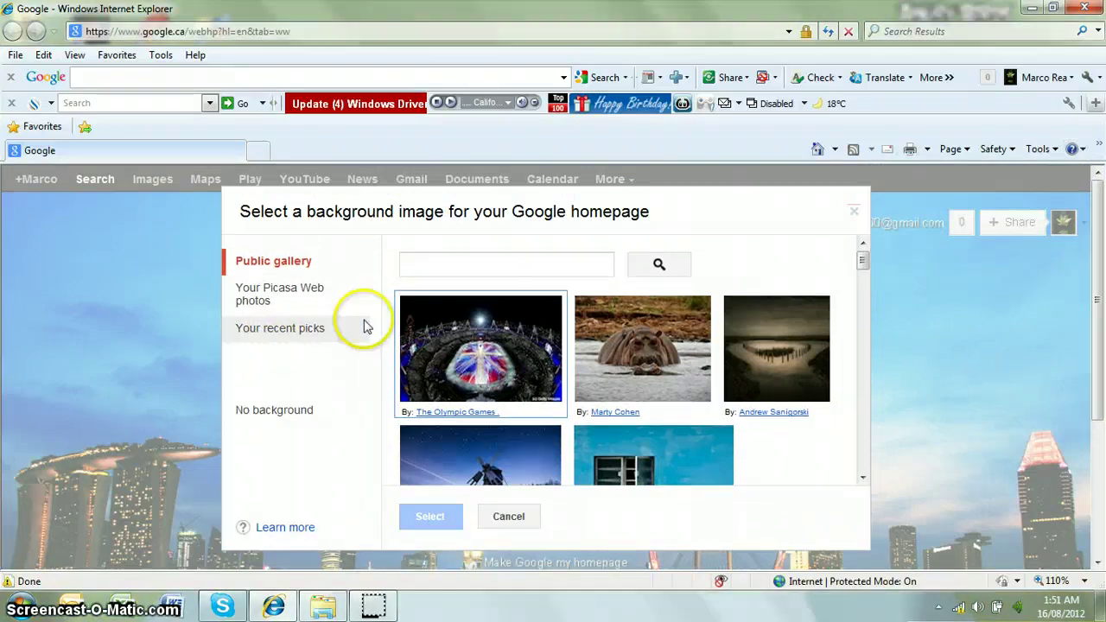
{"action": "left_click", "coordinate": [279, 293]}
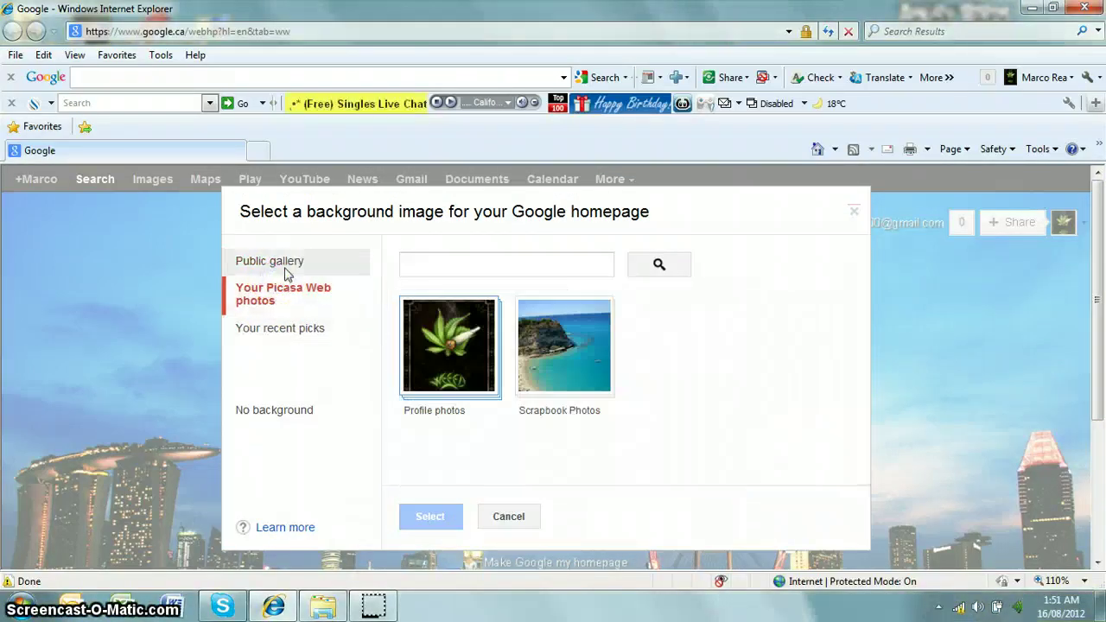
- Select the red car photo from the Profile photos album as the background
{"action": "left_click", "coordinate": [486, 344]}
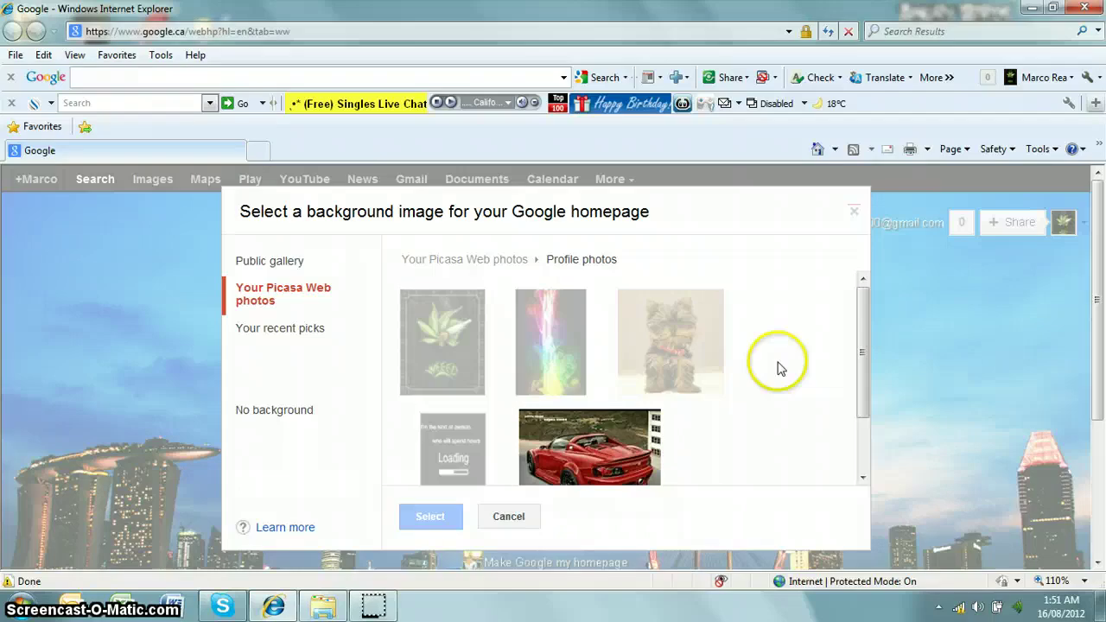
{"action": "left_click_drag", "start_coordinate": [871, 336], "coordinate": [866, 400]}
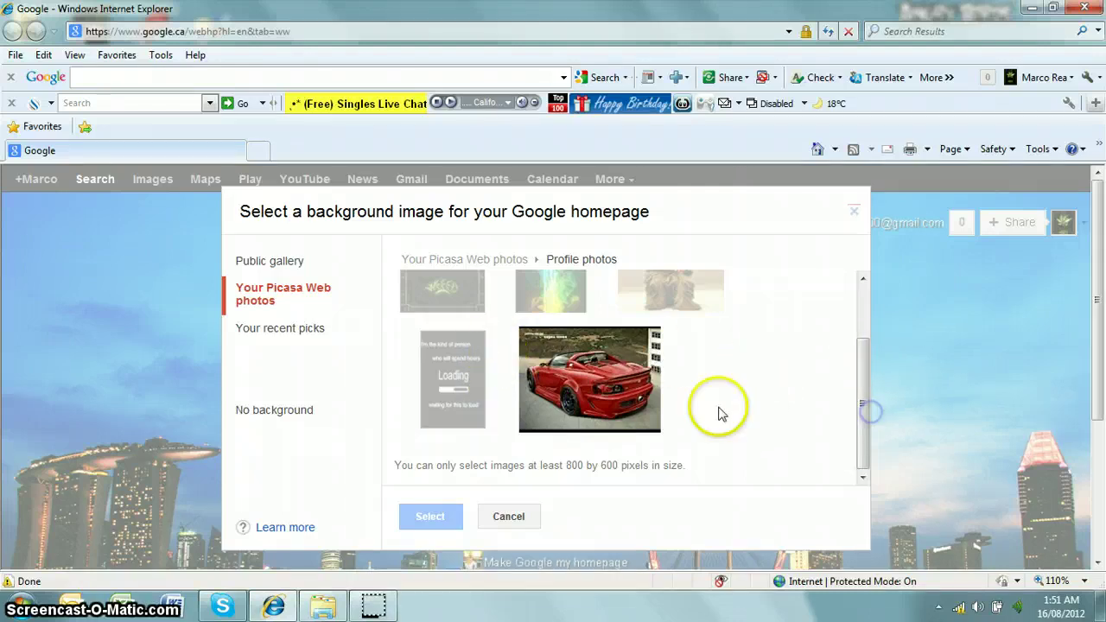
{"action": "left_click", "coordinate": [461, 363]}
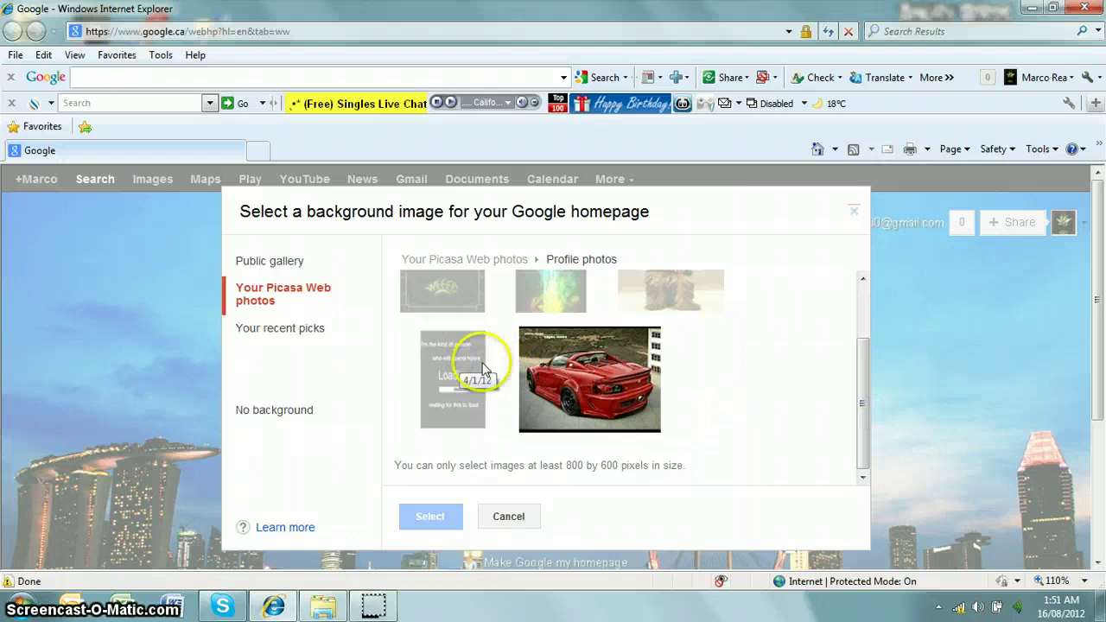
{"action": "left_click", "coordinate": [570, 381]}
{"action": "left_click", "coordinate": [431, 517]}
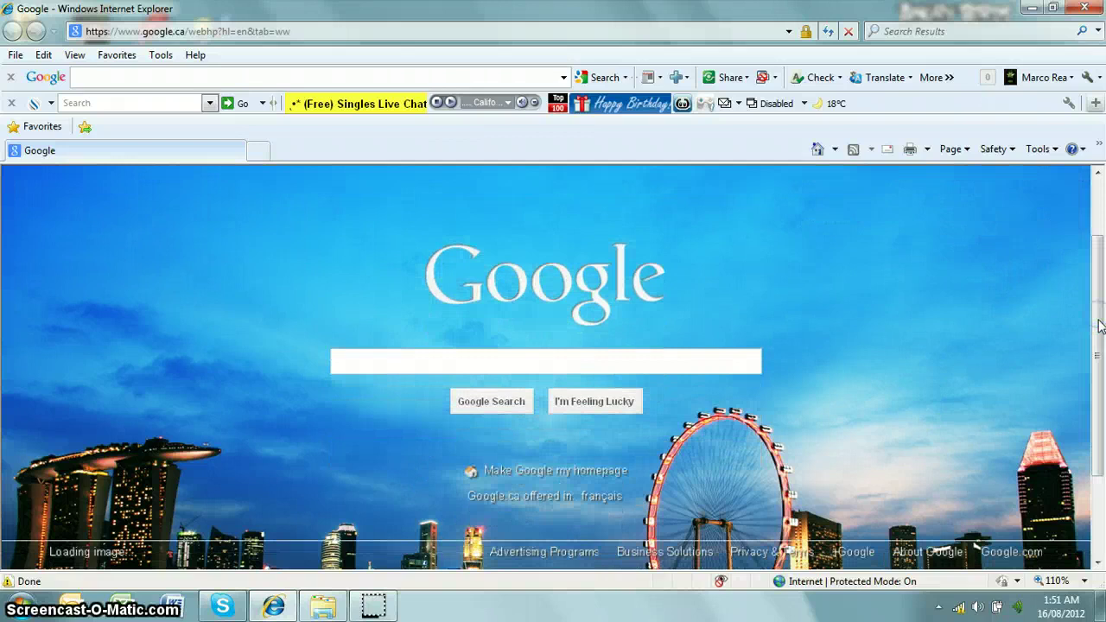
- Scroll the homepage to check the red Honda S2000 background has fully loaded
{"action": "scroll", "coordinate": [1098, 248], "scroll_direction": "down", "scroll_amount": 3}
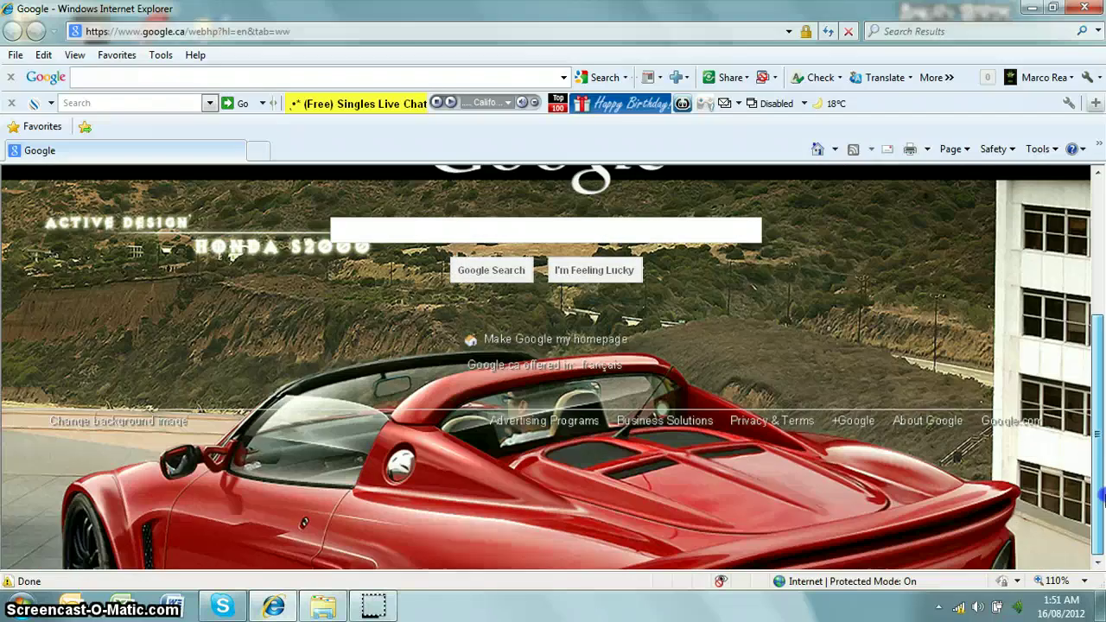
{"action": "scroll", "coordinate": [1100, 251], "scroll_direction": "up", "scroll_amount": 3}
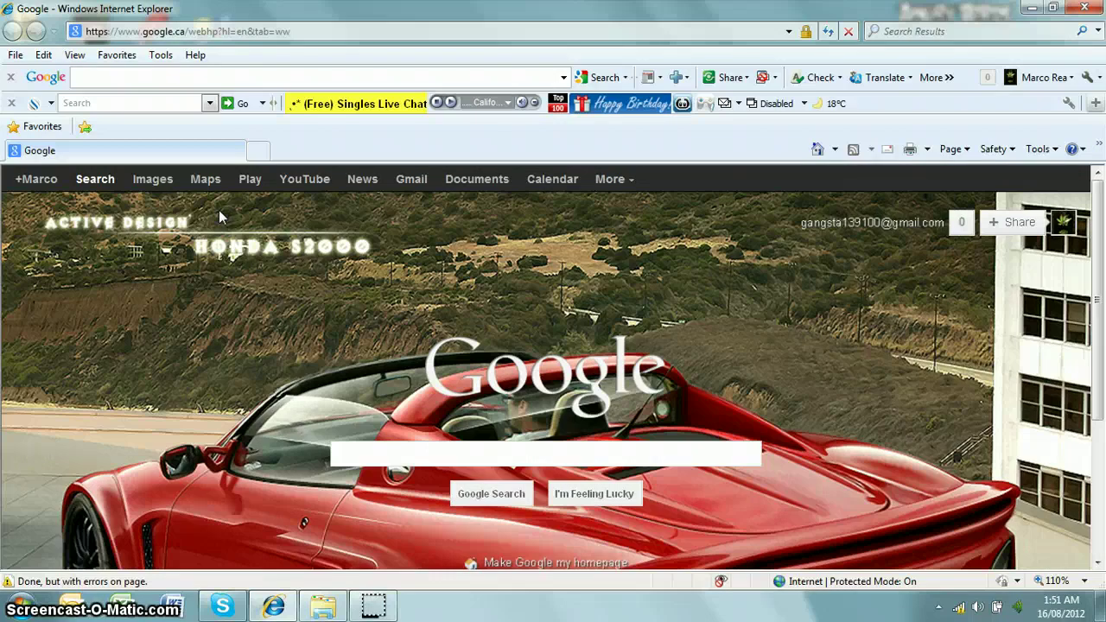
{"action": "left_click_drag", "start_coordinate": [1098, 208], "coordinate": [1100, 337]}
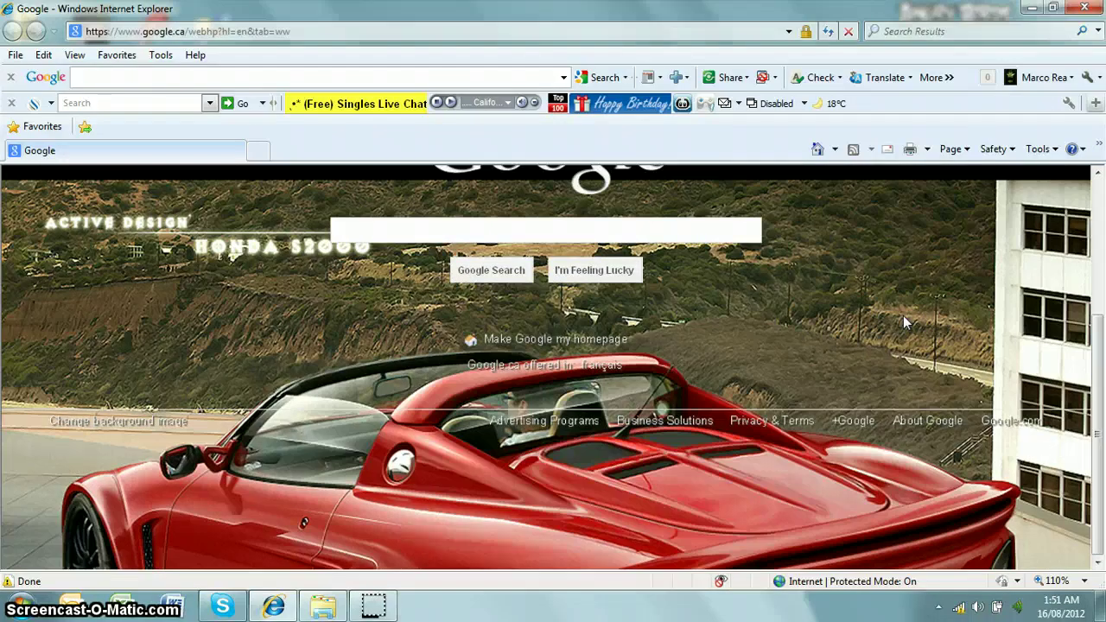
{"action": "scroll", "coordinate": [904, 322], "scroll_direction": "up", "scroll_amount": 1}
{"action": "scroll", "coordinate": [904, 322], "scroll_direction": "up", "scroll_amount": 2}
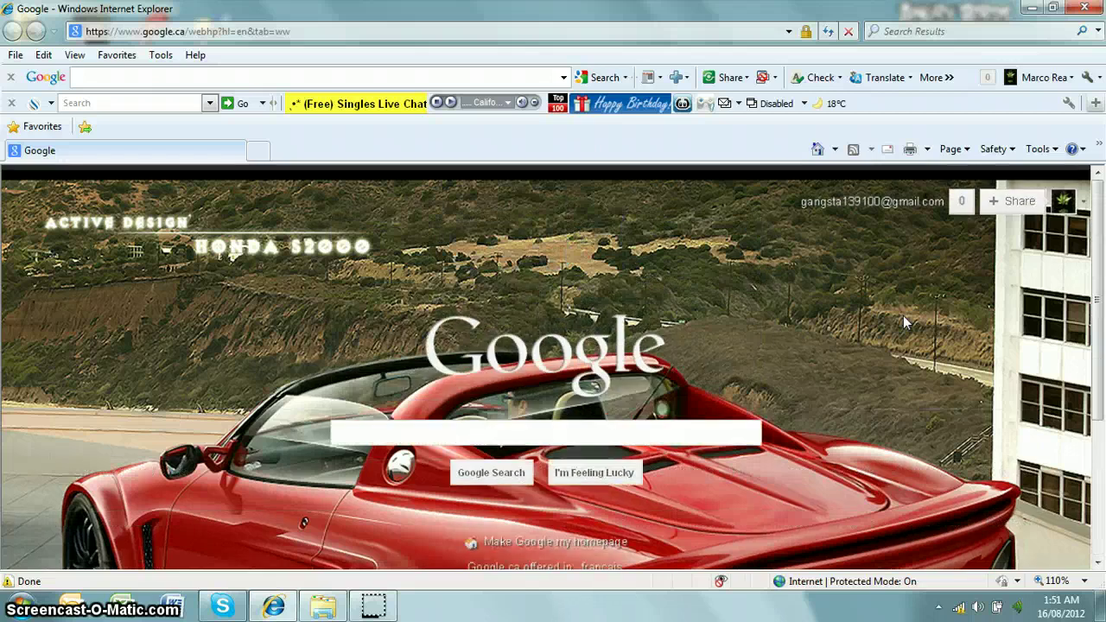
{"action": "scroll", "coordinate": [904, 316], "scroll_direction": "up", "scroll_amount": 1}
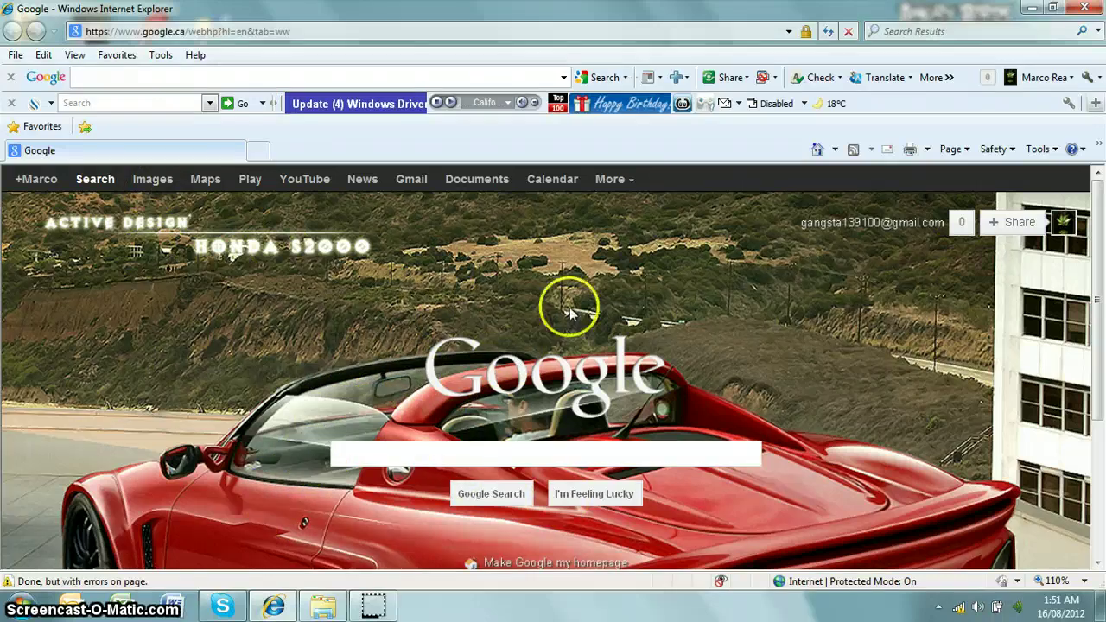
{"action": "left_click", "coordinate": [964, 227]}
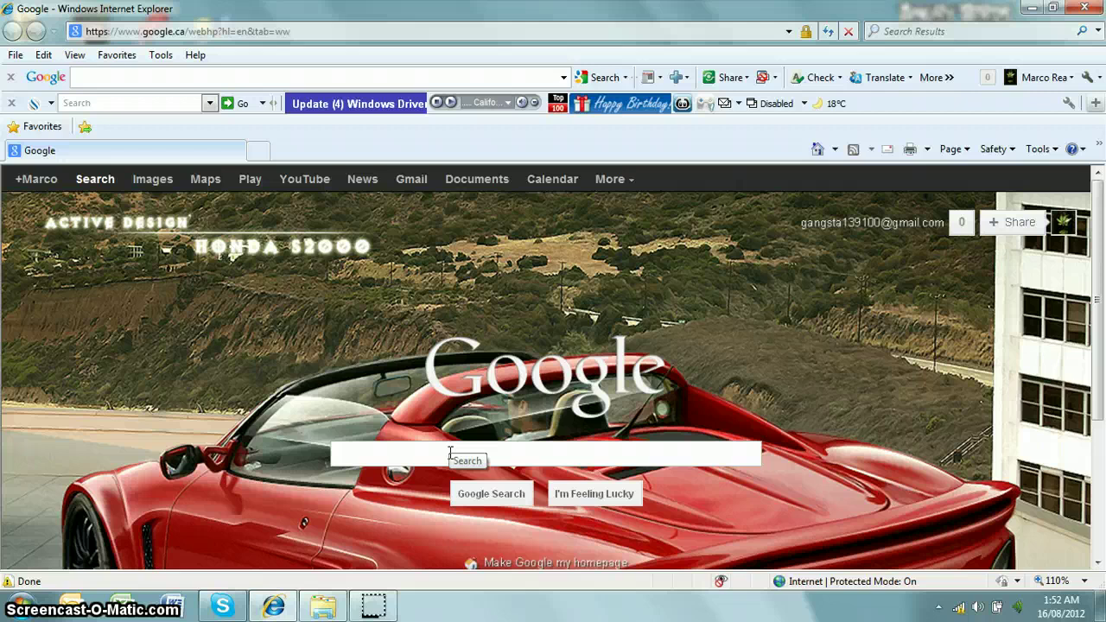
{"action": "left_click_drag", "start_coordinate": [1097, 228], "coordinate": [1101, 417]}
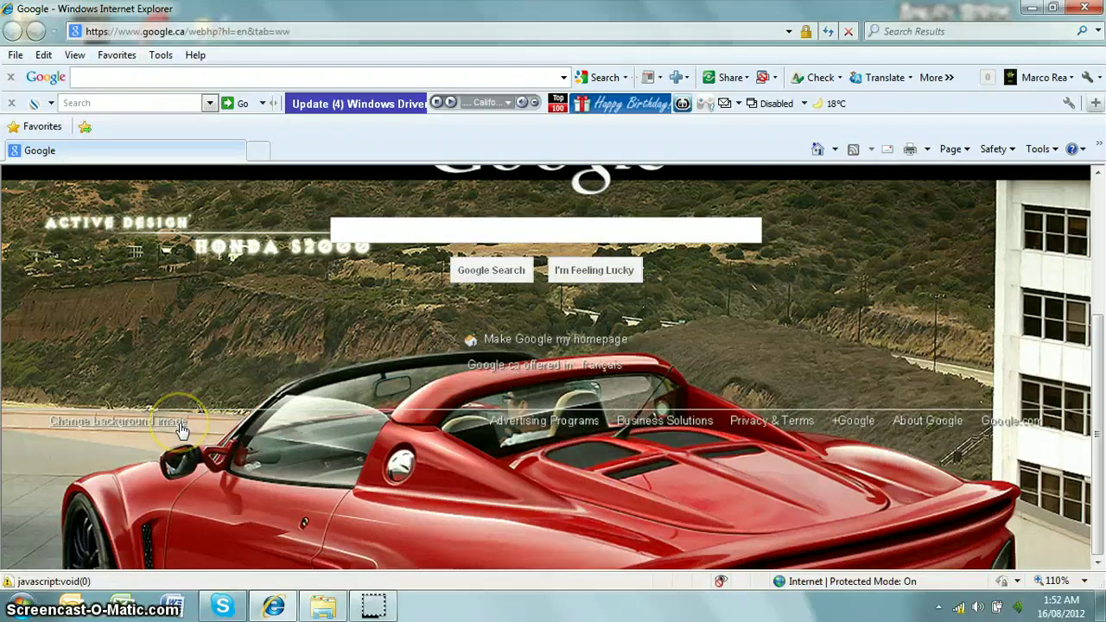
{"action": "left_click", "coordinate": [182, 430]}
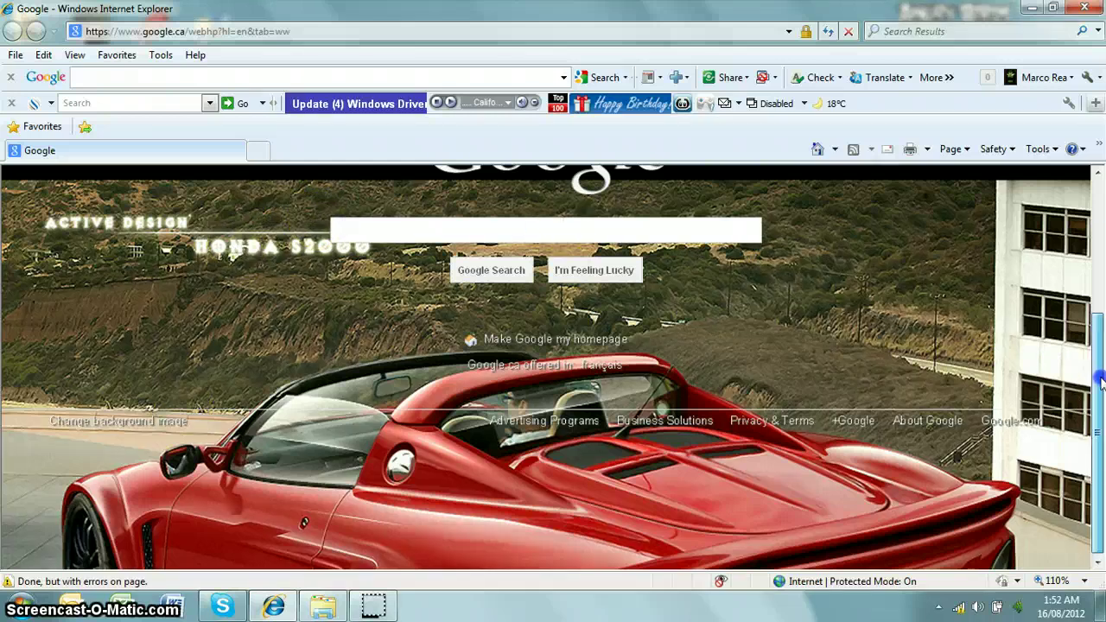
{"action": "left_click_drag", "start_coordinate": [1094, 380], "coordinate": [1085, 190]}
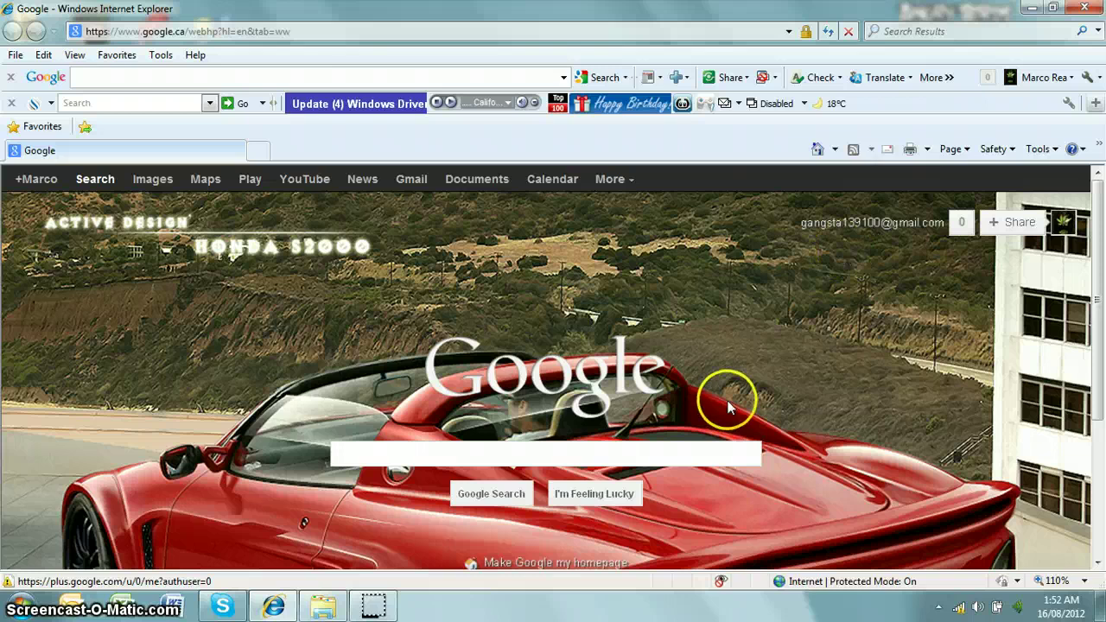
{"action": "mouse_move", "coordinate": [373, 605]}
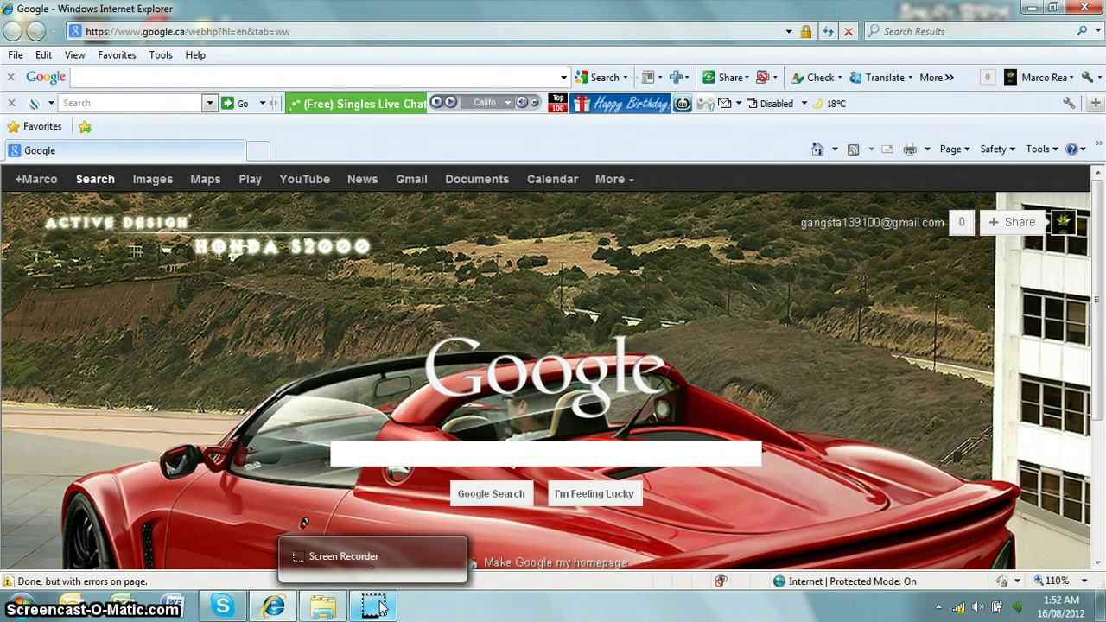
{"action": "left_click", "coordinate": [376, 377]}
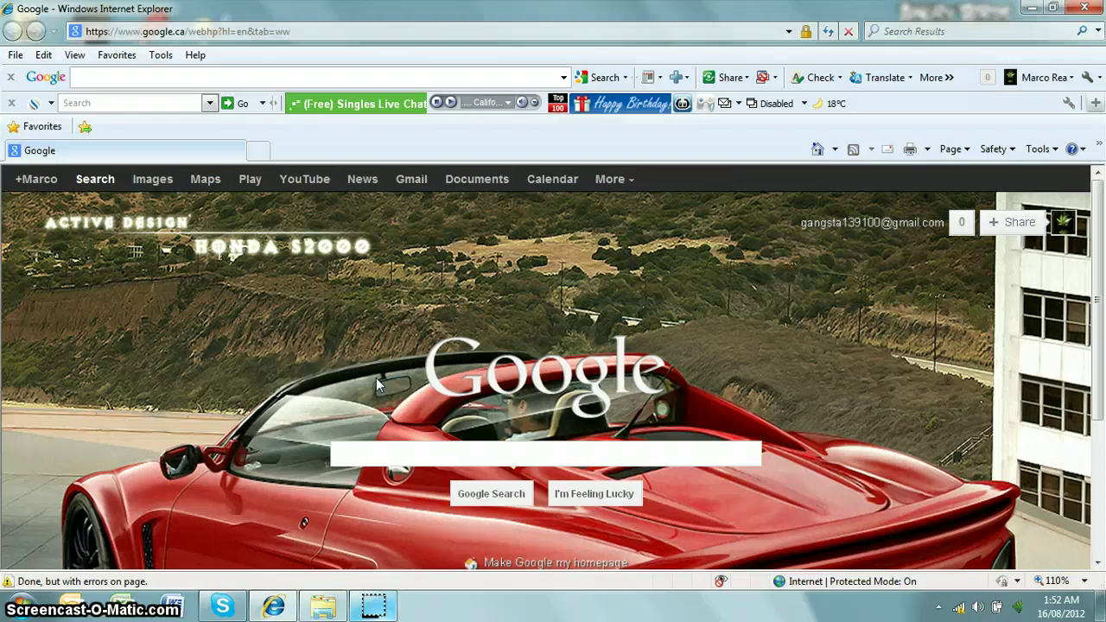
{"action": "left_click", "coordinate": [372, 607]}
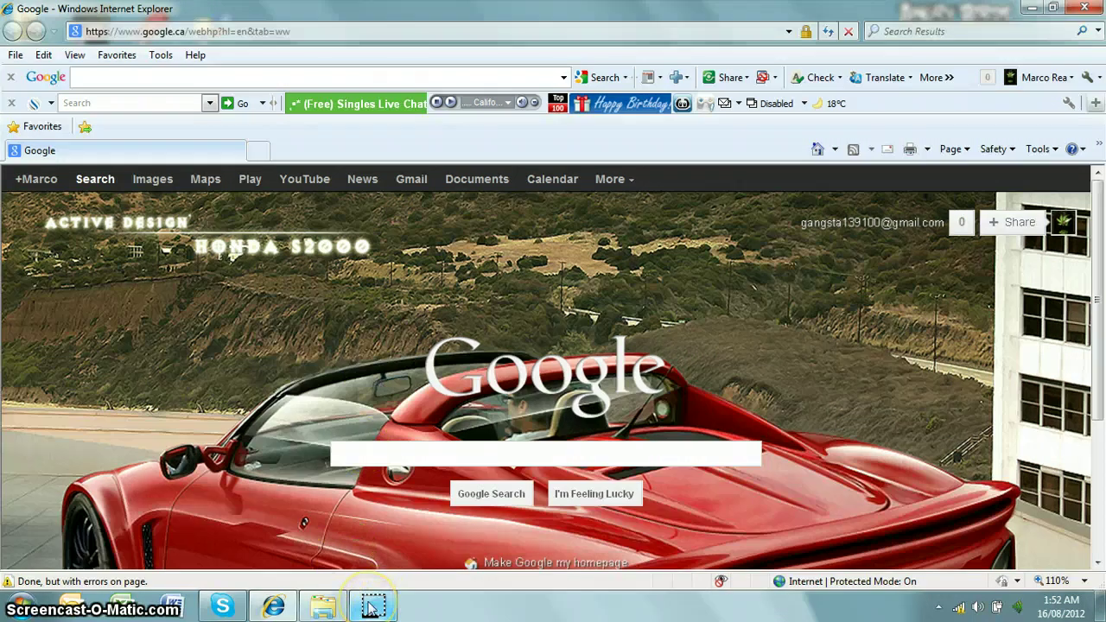